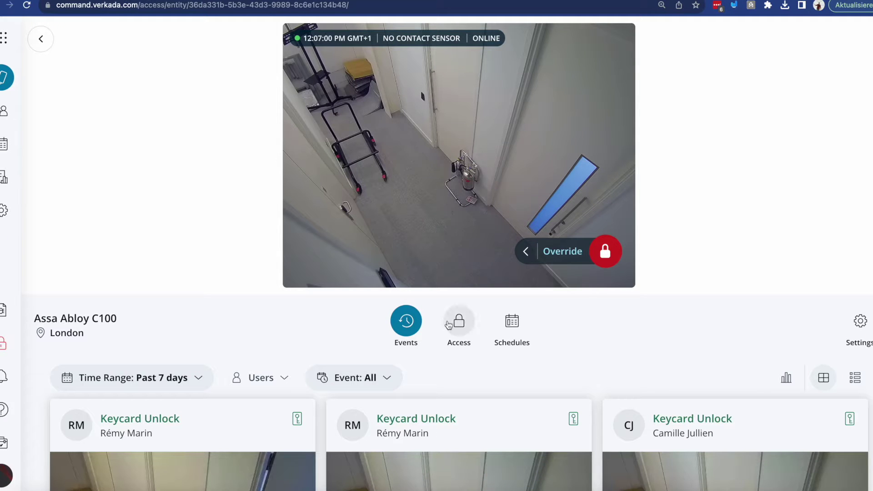
# Step: From the door's Access tab, open the London - 24/7 access level editor
pyautogui.click(462, 329)
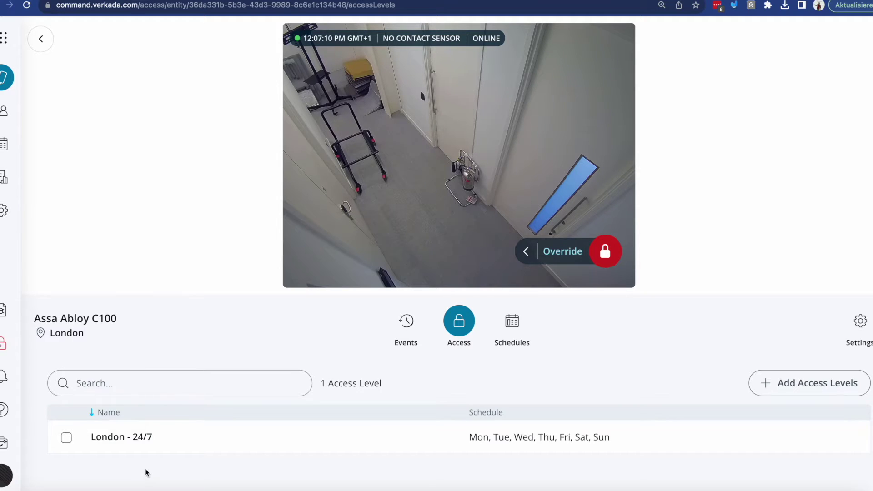
pyautogui.click(128, 439)
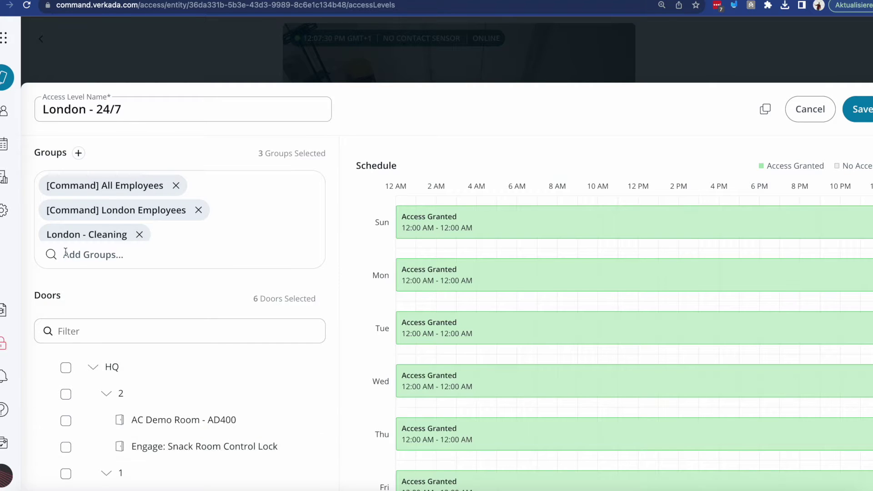
pyautogui.scroll(-3, 222, 342)
pyautogui.scroll(2, 212, 268)
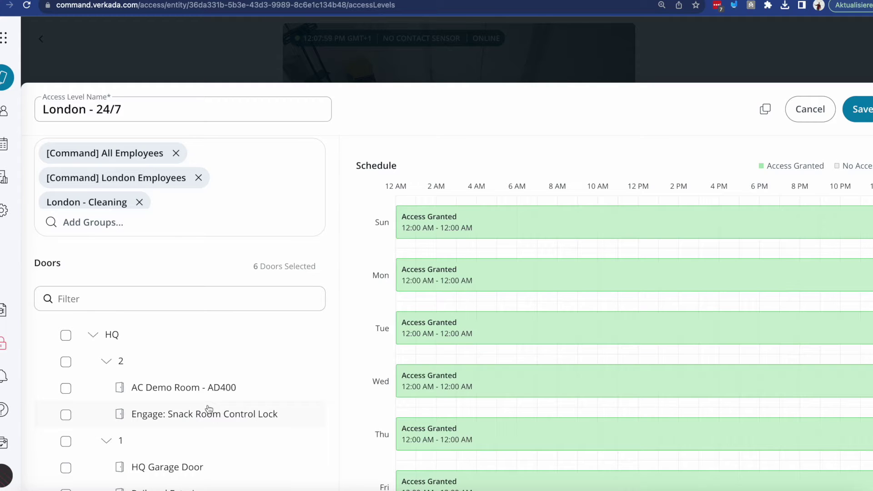
pyautogui.scroll(-2, 209, 409)
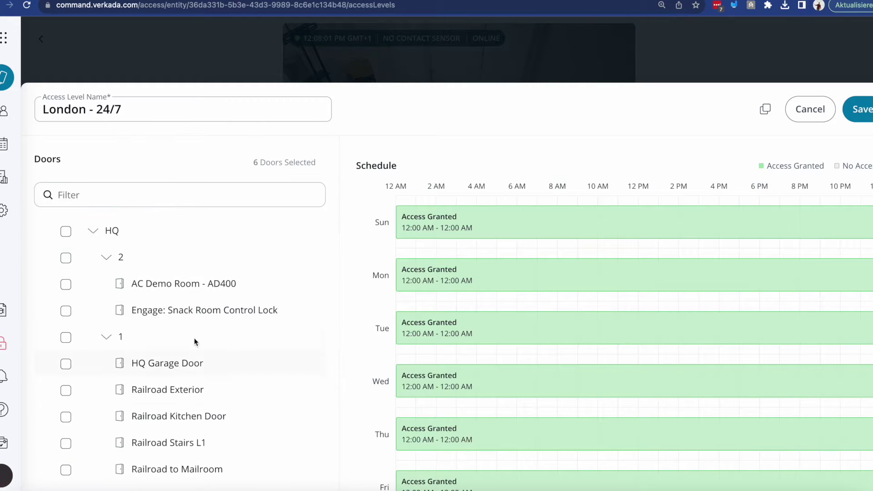
pyautogui.scroll(-3, 194, 338)
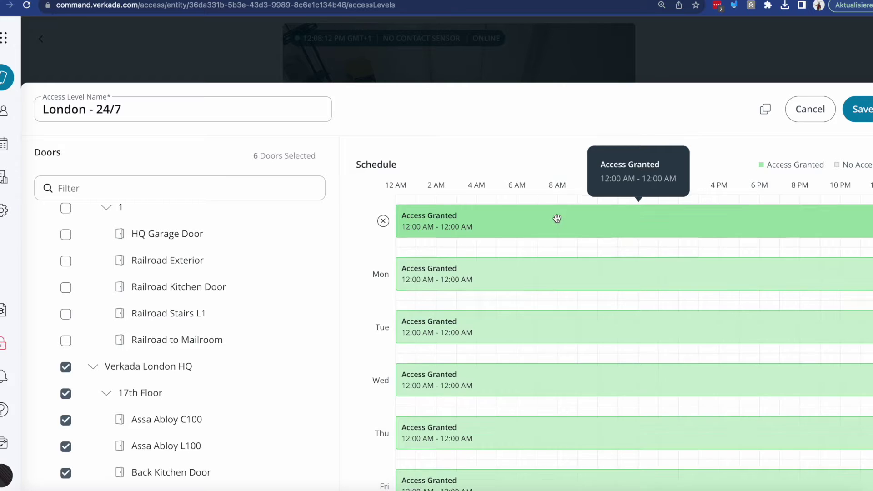
pyautogui.scroll(-8, 557, 217)
pyautogui.scroll(2, 557, 218)
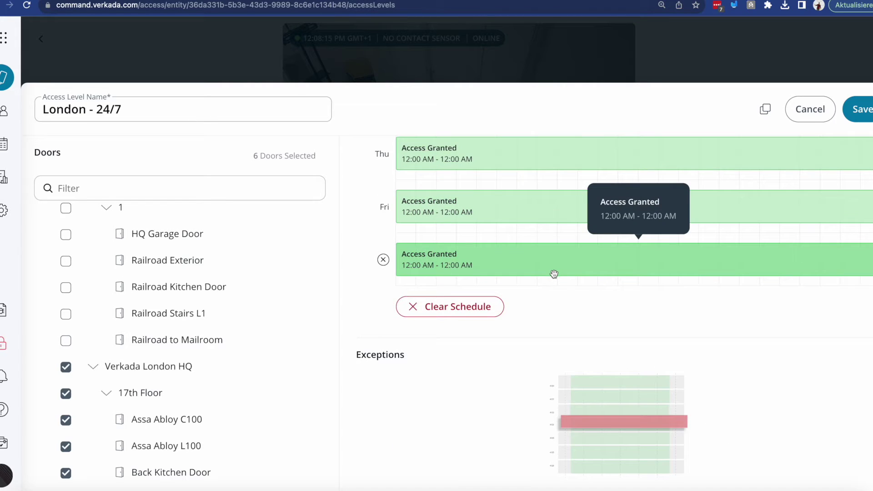
pyautogui.scroll(5, 434, 266)
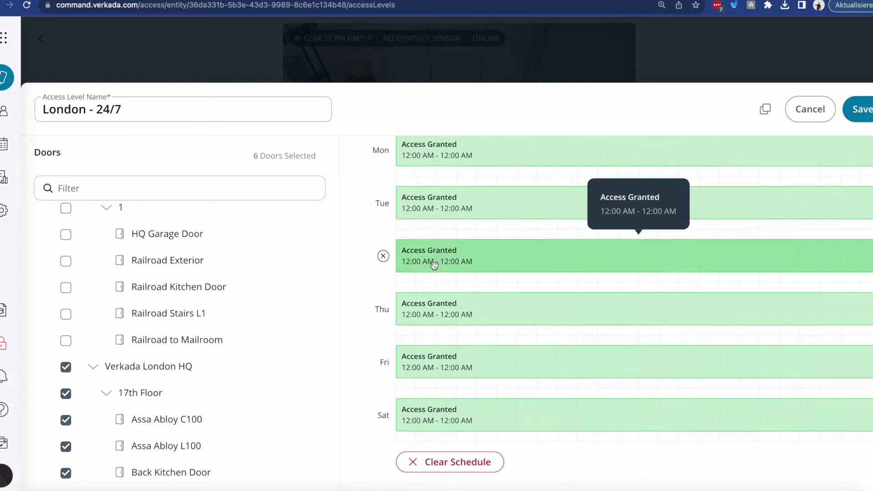
pyautogui.scroll(3, 176, 309)
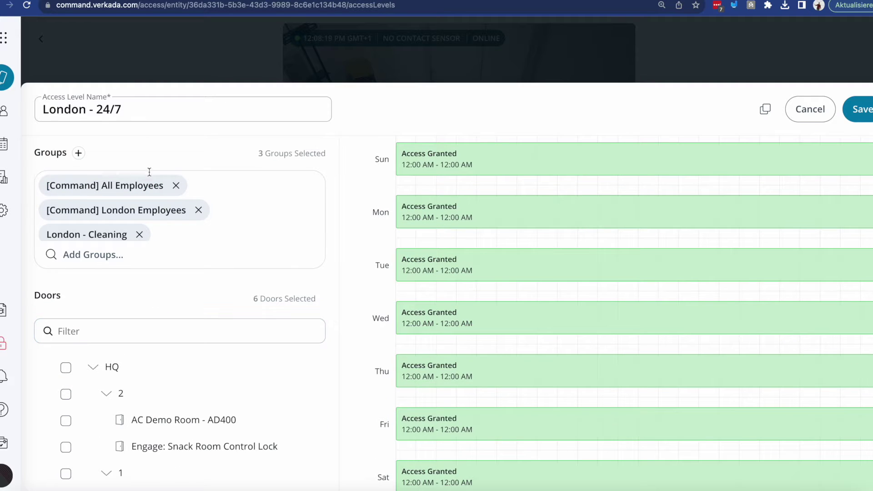
pyautogui.scroll(-4, 379, 336)
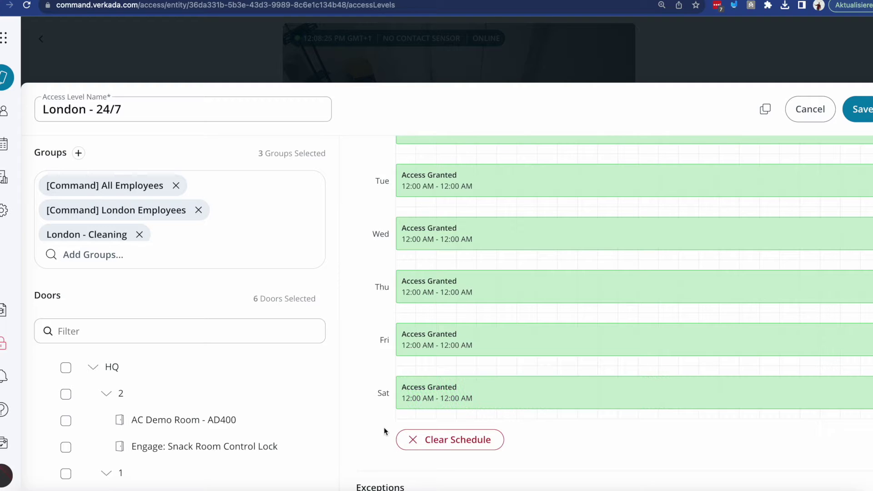
pyautogui.click(383, 393)
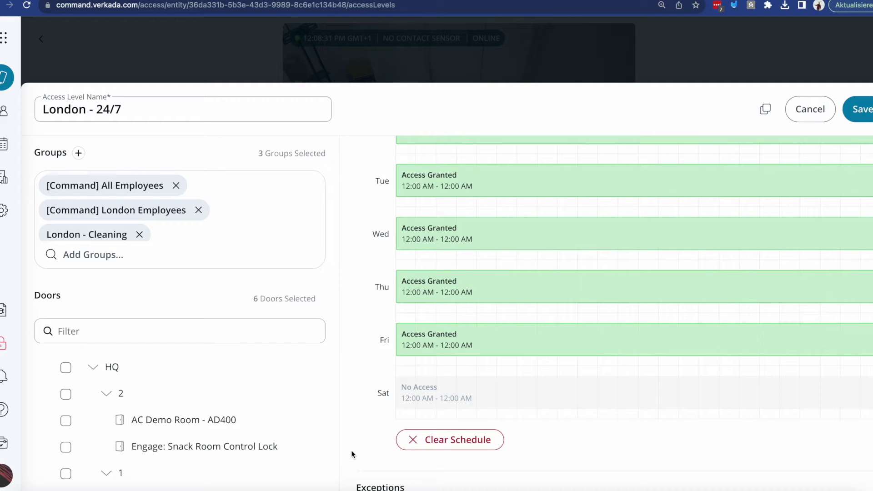
# Step: Change Saturday's No Access block to an all-day Access Granted block
pyautogui.click(454, 397)
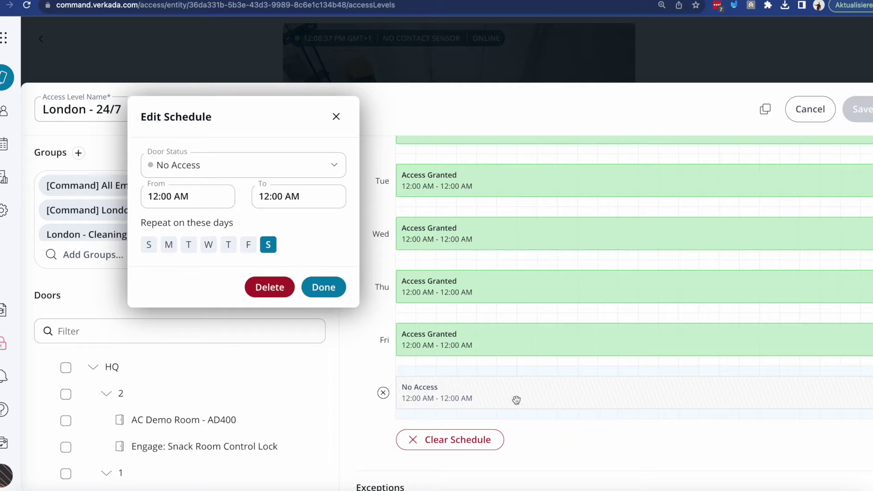
pyautogui.click(211, 170)
pyautogui.click(211, 191)
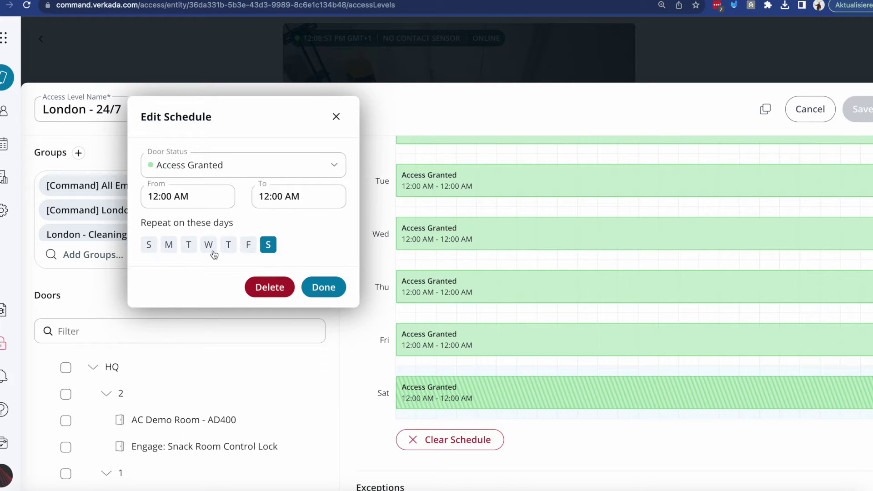
pyautogui.click(323, 287)
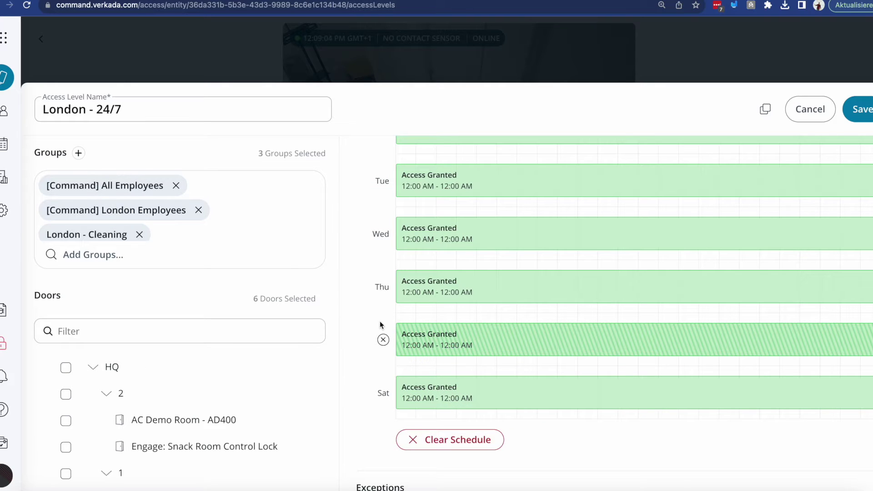
# Step: Scroll to Exceptions and open the exception list containing the 4th of July exception
pyautogui.scroll(-1, 381, 324)
pyautogui.scroll(-3, 384, 384)
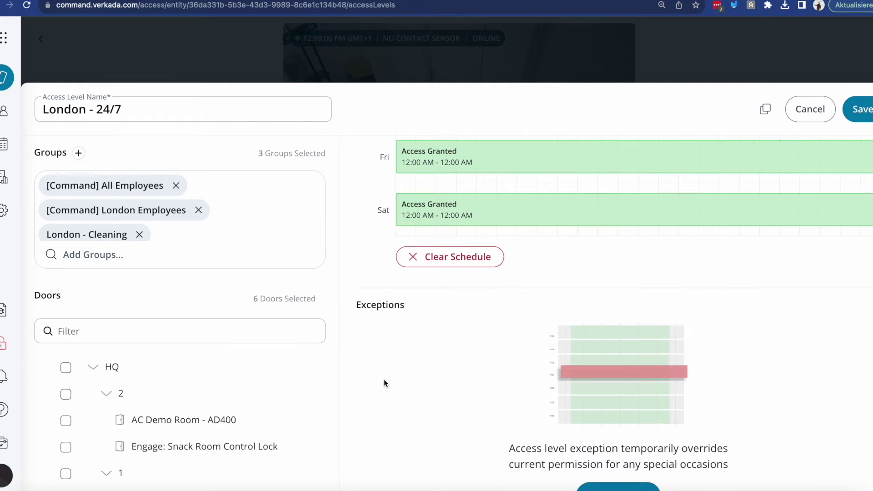
pyautogui.scroll(-1, 412, 399)
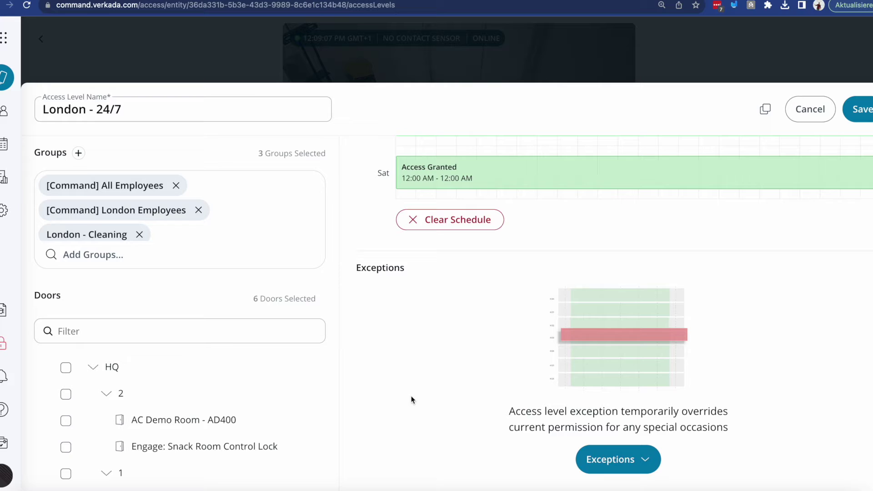
pyautogui.click(622, 469)
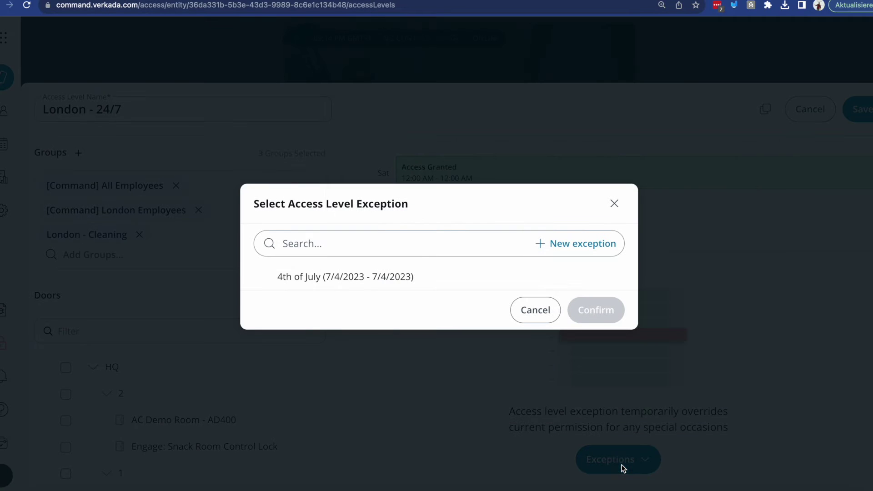
# Step: Create a new access level exception with start and end date 12/25/2023
pyautogui.click(579, 248)
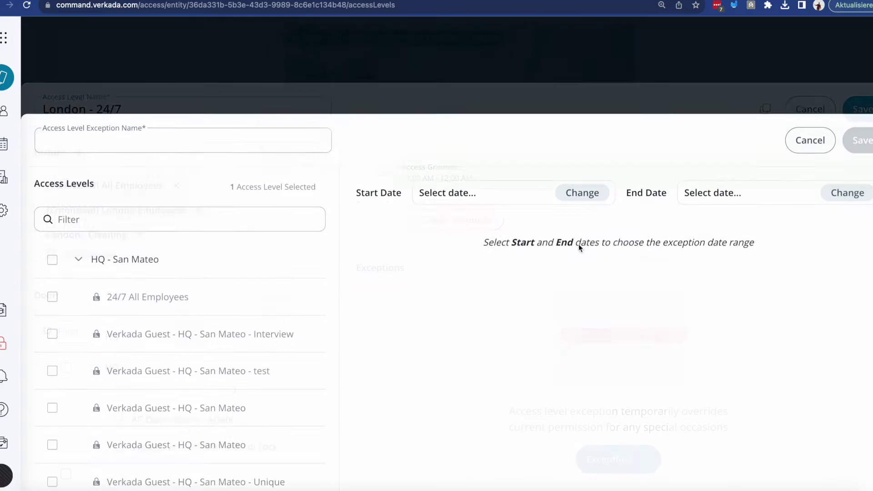
pyautogui.click(582, 162)
pyautogui.click(482, 359)
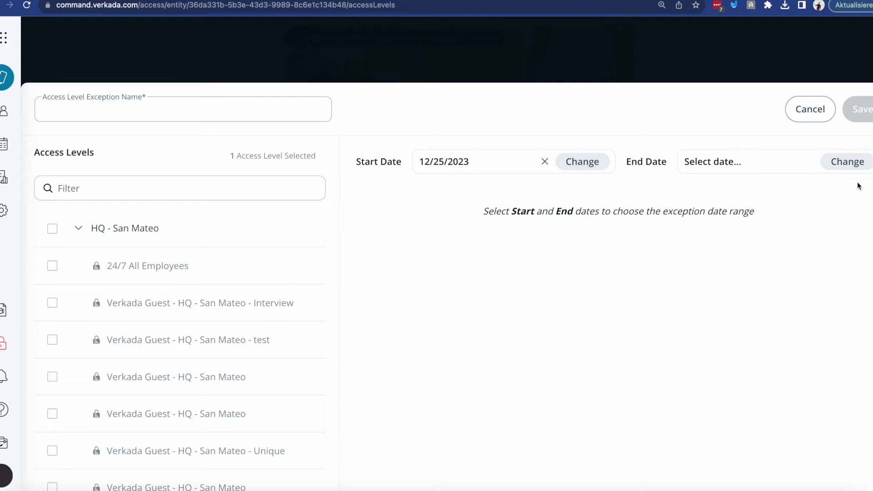
pyautogui.click(849, 168)
pyautogui.click(747, 361)
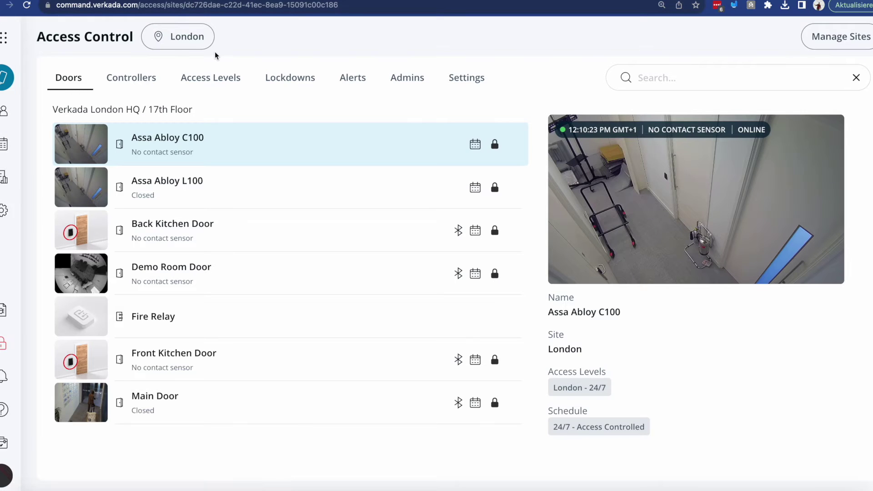
# Step: Check the site list, then switch the London site to its Access Levels view
pyautogui.click(179, 37)
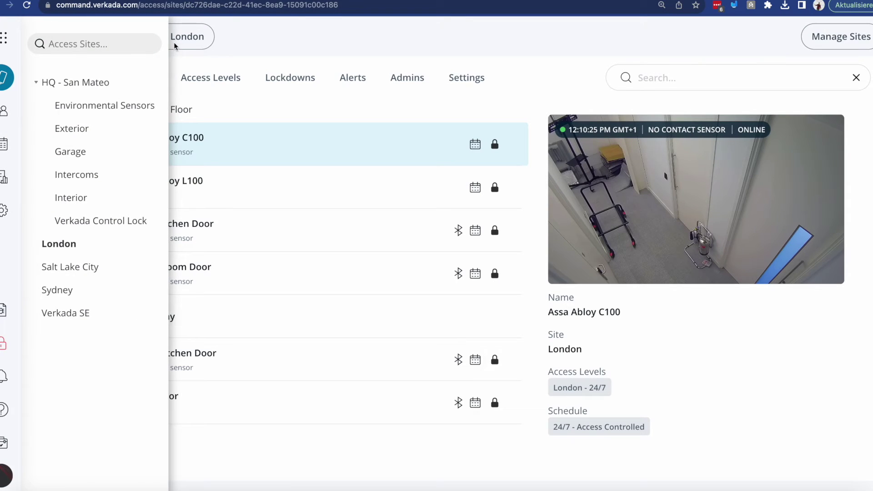
pyautogui.click(140, 78)
pyautogui.click(178, 37)
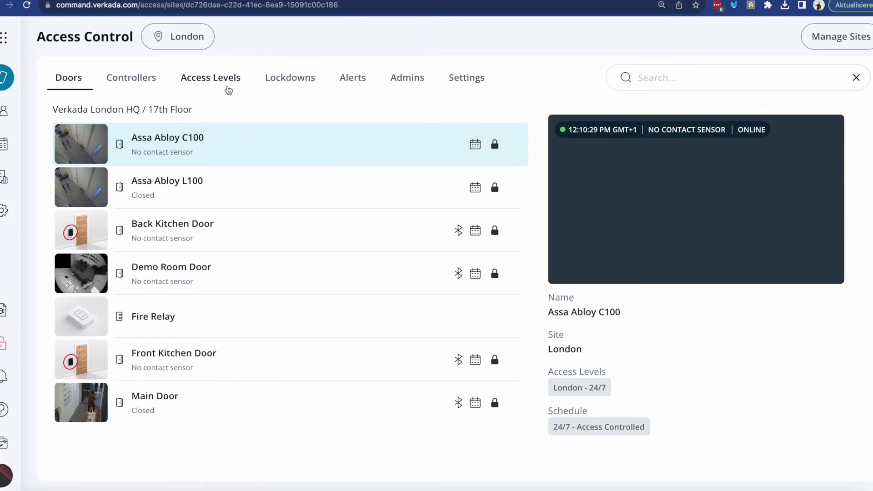
pyautogui.click(228, 89)
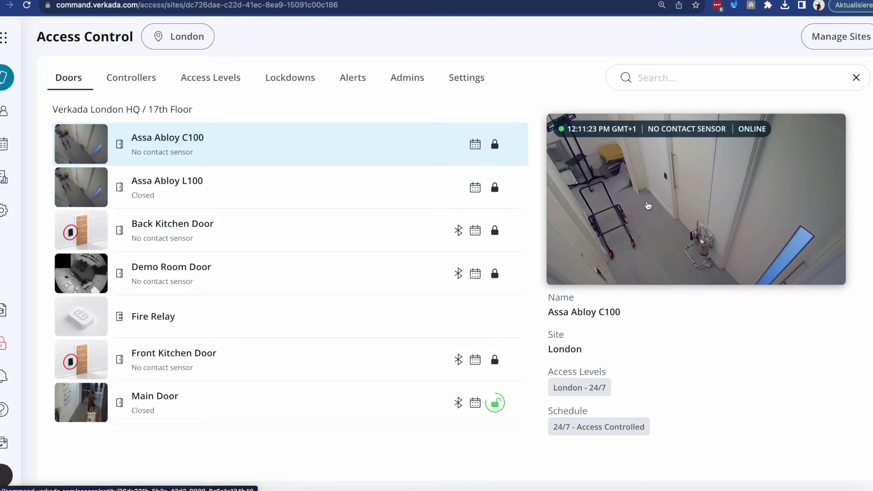
# Step: Open the Assa Abloy C100 door's page
pyautogui.click(647, 207)
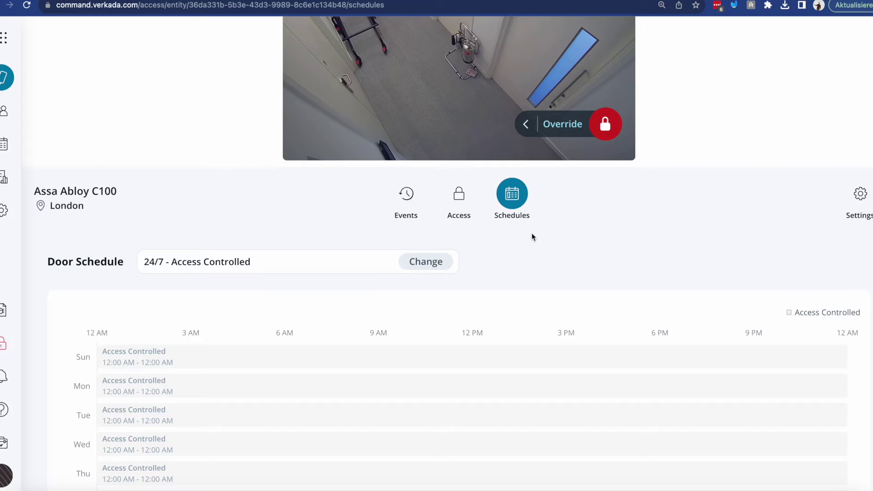
pyautogui.scroll(-3, 531, 233)
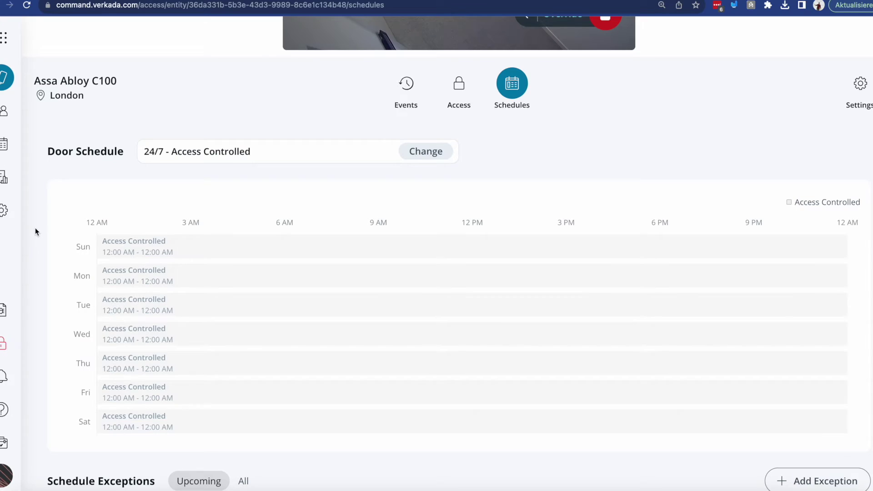
pyautogui.moveTo(156, 253)
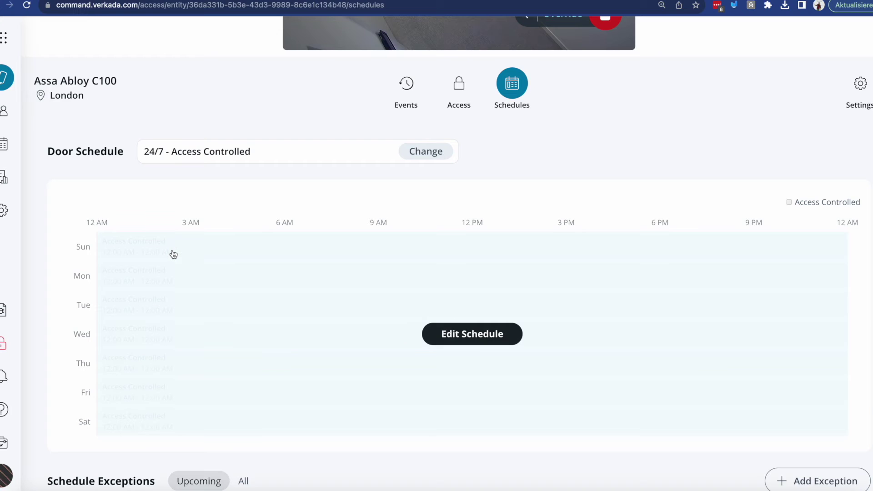
# Step: Edit the 24/7 - Access Controlled schedule so Sunday's all-day block is Locked
pyautogui.click(490, 341)
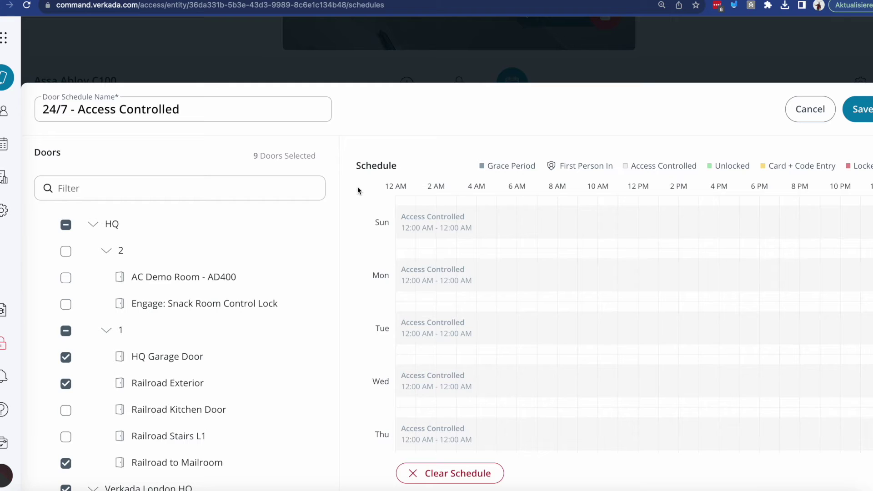
pyautogui.click(448, 226)
pyautogui.click(314, 172)
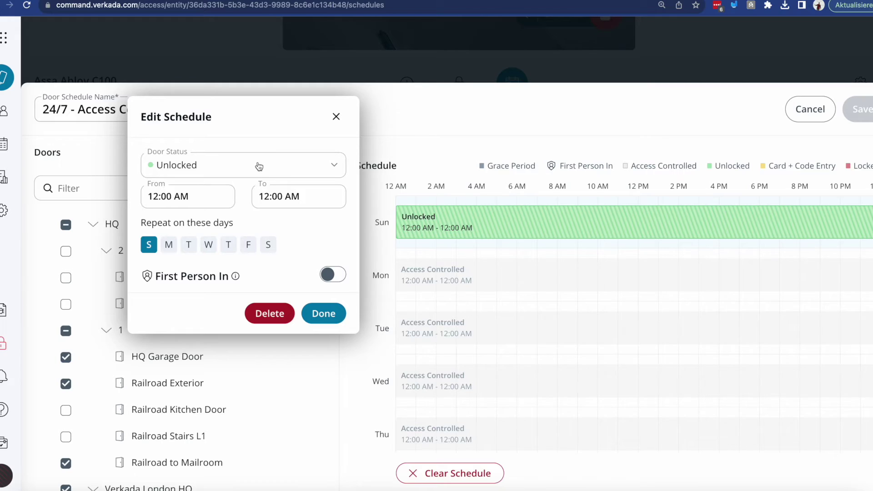
pyautogui.click(259, 166)
pyautogui.click(237, 239)
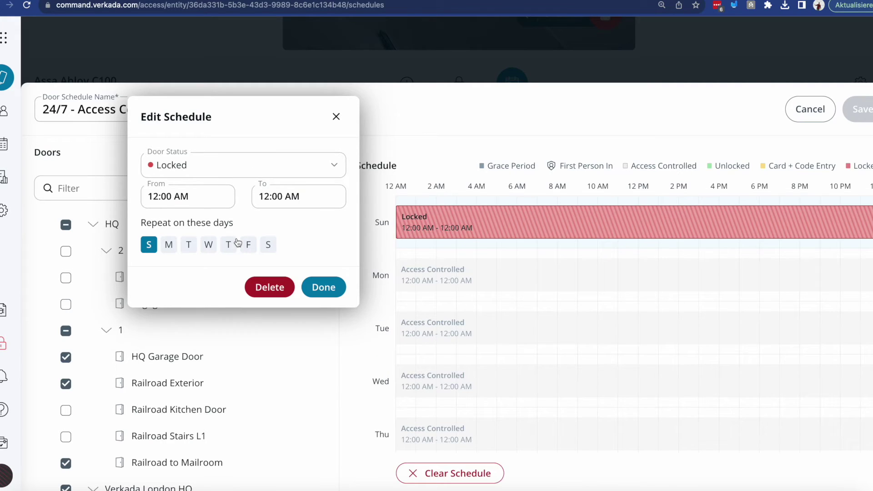